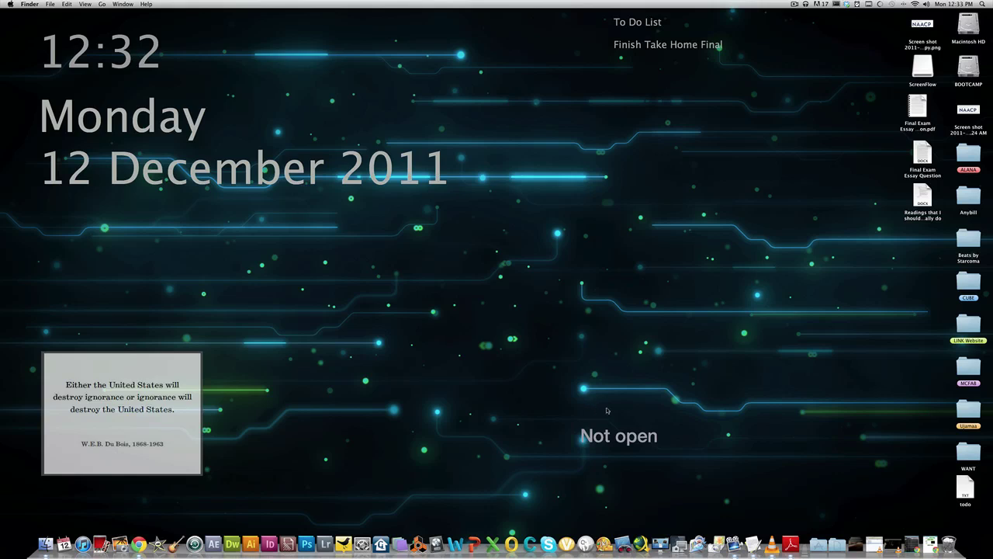
# - Launch iTunes from the Dock so its music library window appears
pyautogui.click(82, 543)
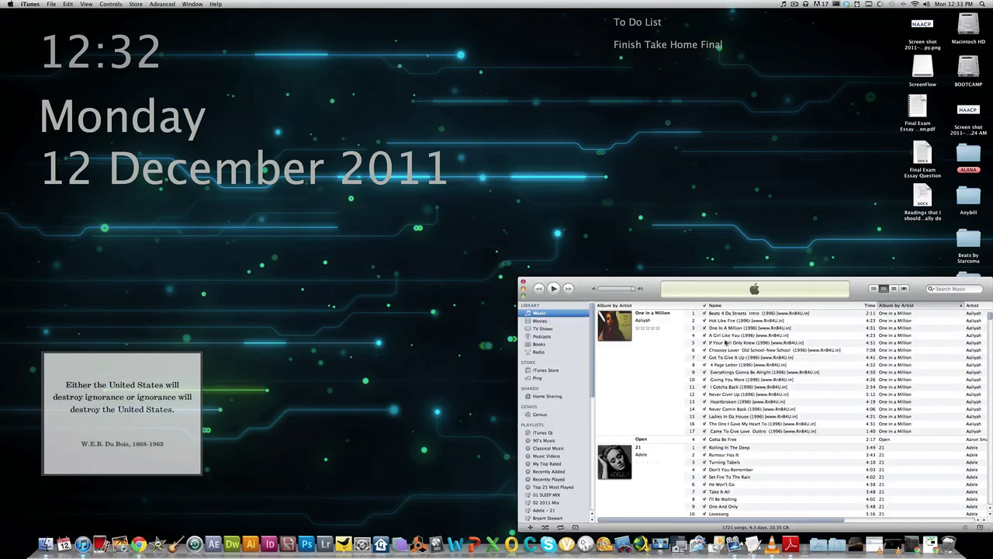
# - Decline the iTunes update and turn the playback volume all the way down
pyautogui.moveTo(653, 286); pyautogui.dragTo(277, 231)
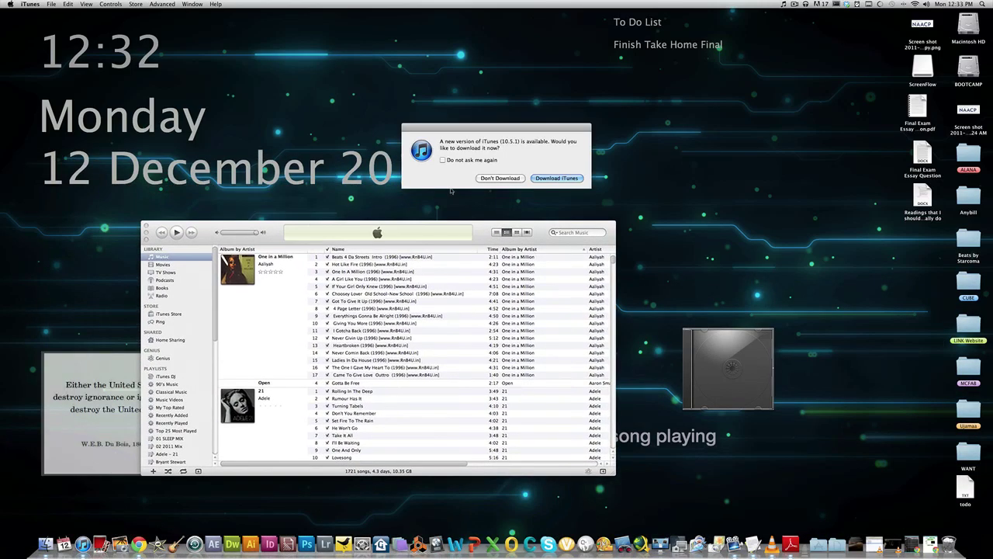
pyautogui.click(501, 177)
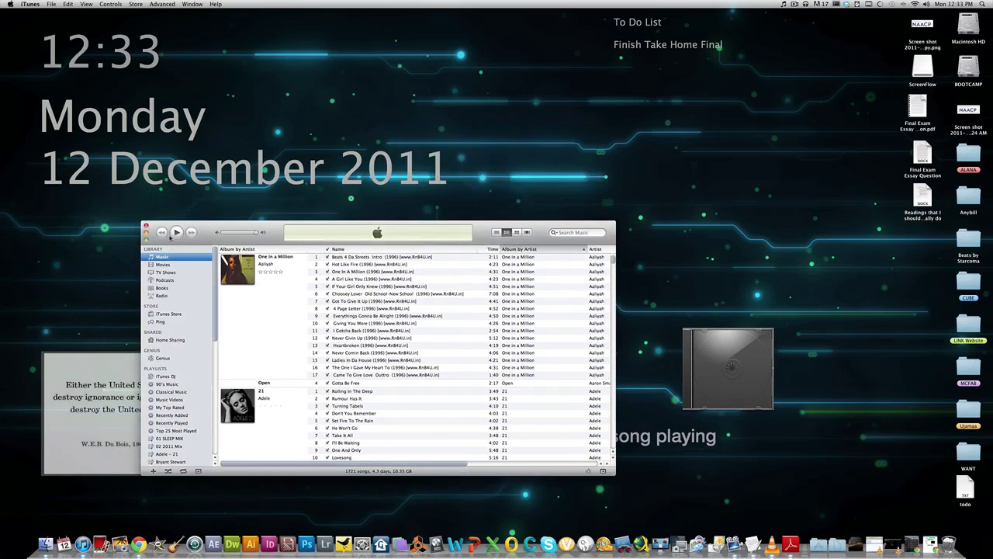
pyautogui.moveTo(254, 232); pyautogui.dragTo(222, 232)
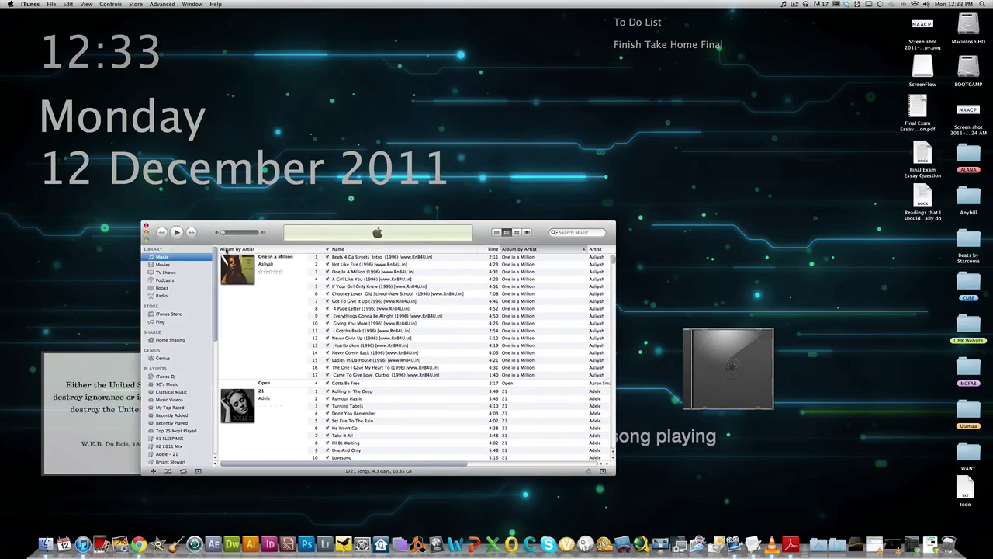
# - Play Aaliyah's 'Never Givin Up' and close the library window while it plays
pyautogui.click(383, 347)
pyautogui.doubleClick(372, 339)
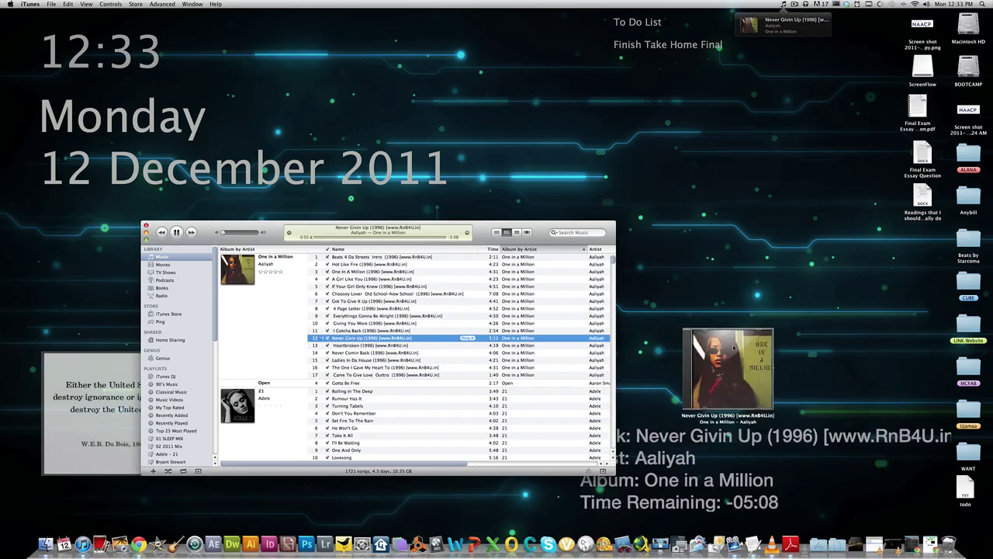
pyautogui.click(145, 226)
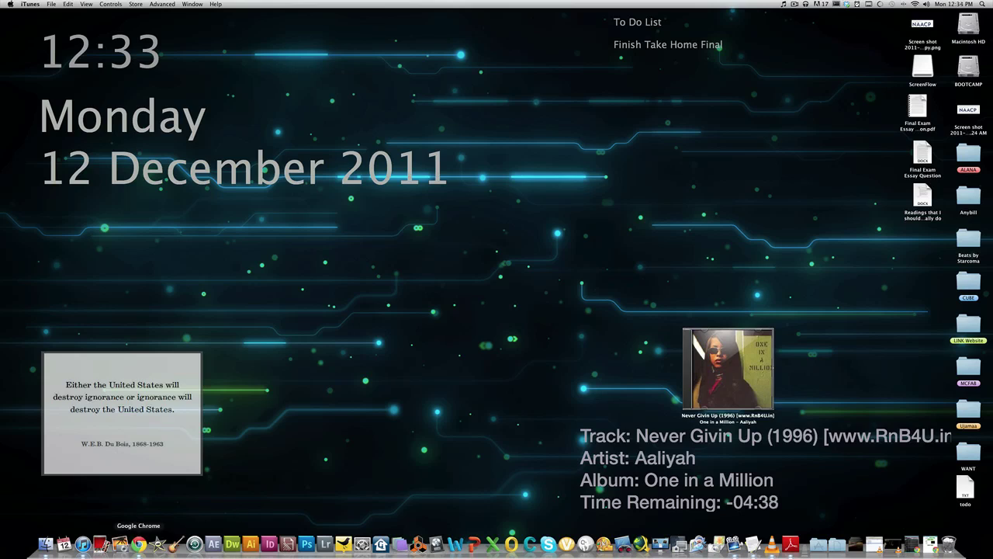
# - Dismiss Chrome's Dock menu, then browse and close the applications grid
pyautogui.rightClick(138, 543)
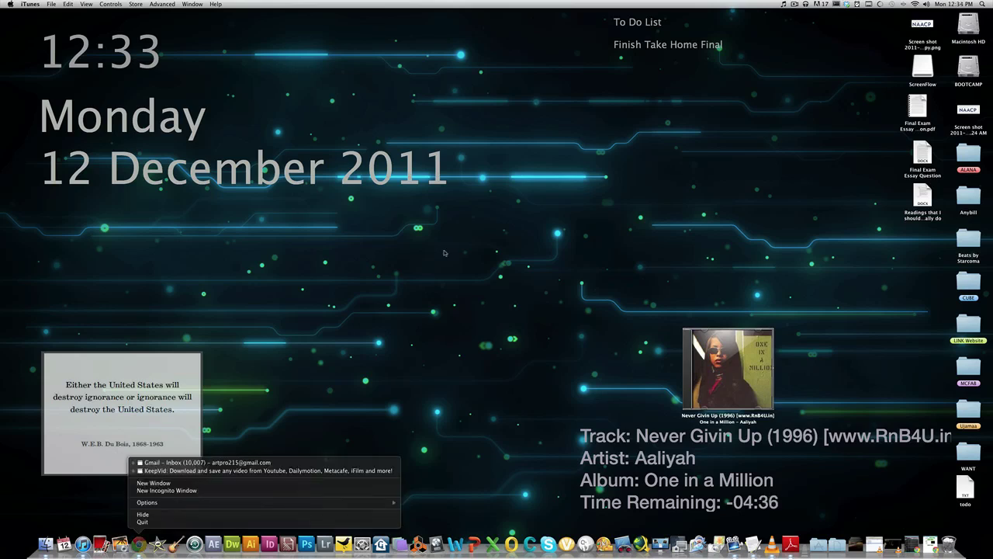
pyautogui.click(812, 492)
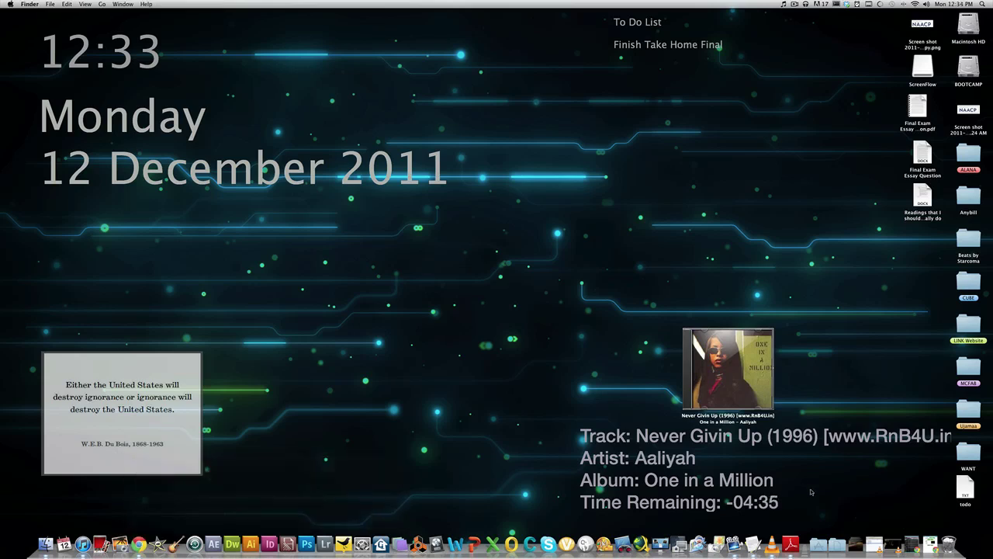
pyautogui.click(818, 544)
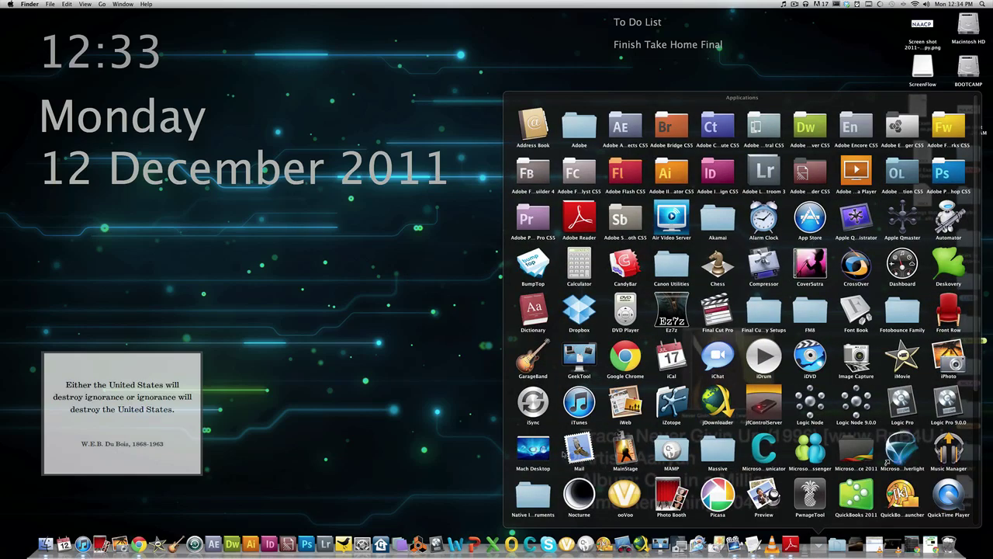
pyautogui.click(533, 449)
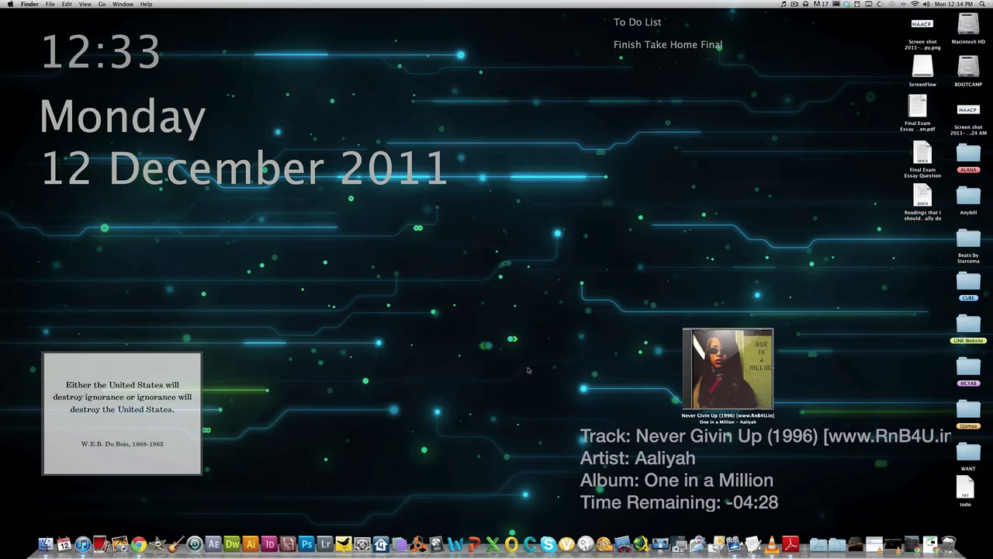
# - Bring up the Mach Desktop menu-bar options
pyautogui.click(869, 4)
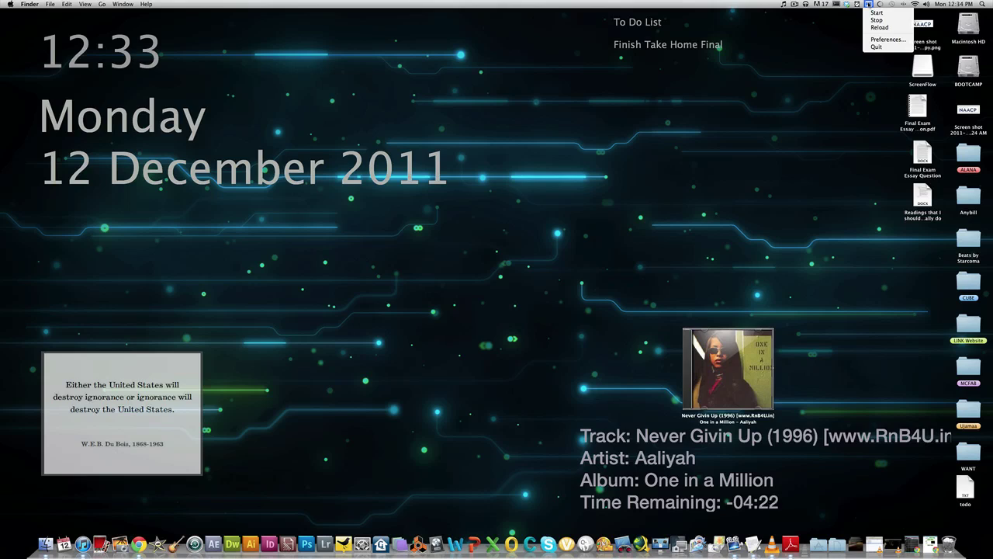
pyautogui.click(869, 5)
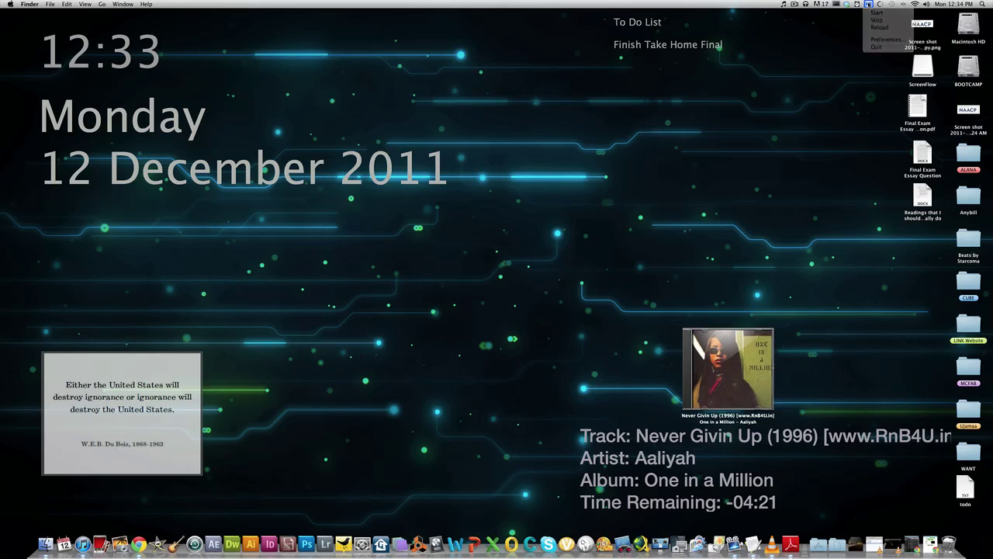
pyautogui.click(869, 5)
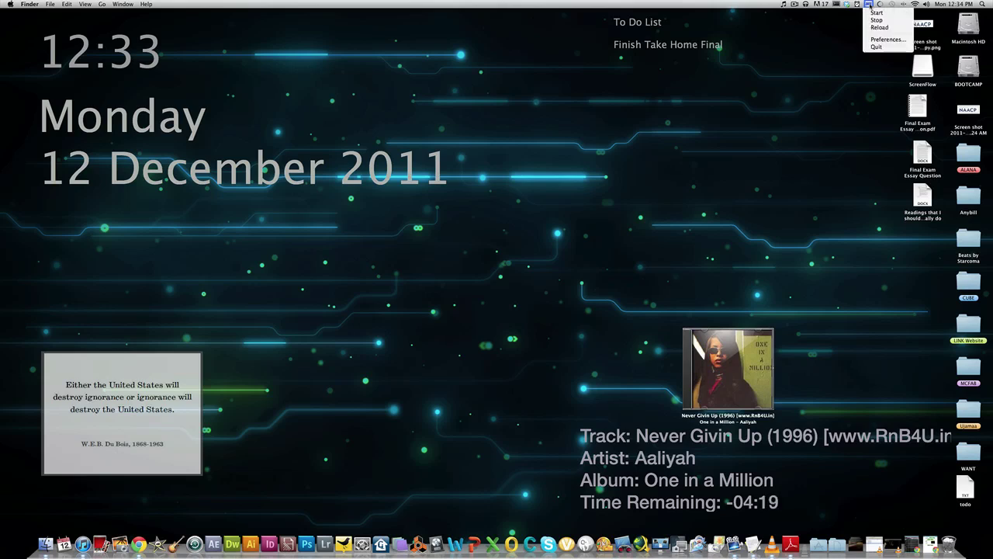
# - Open Mach Desktop preferences, look through the General and Widgets tabs, then close it
pyautogui.click(902, 39)
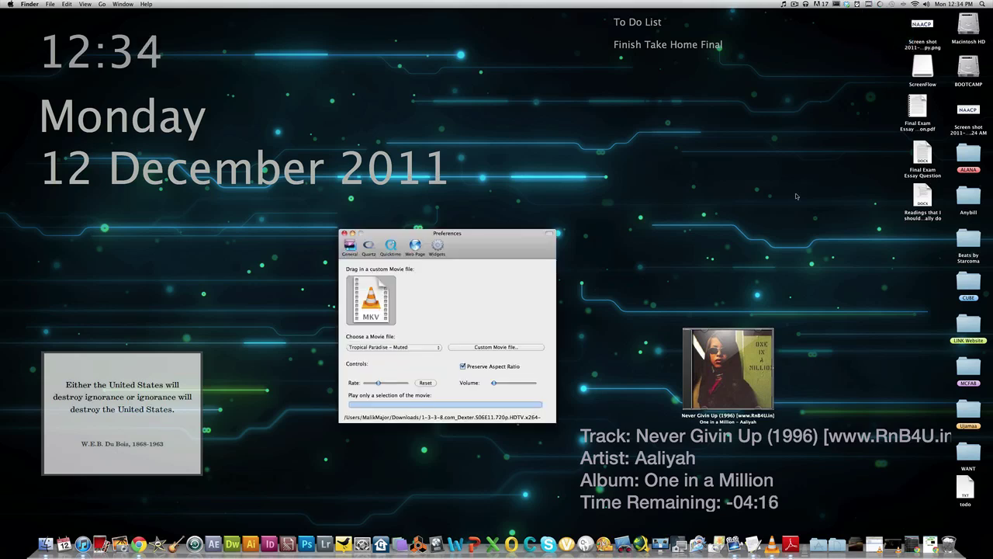
pyautogui.moveTo(511, 236)
pyautogui.mouseDown()
pyautogui.moveTo(618, 142)
pyautogui.moveTo(553, 109)
pyautogui.mouseUp()
pyautogui.click(451, 149)
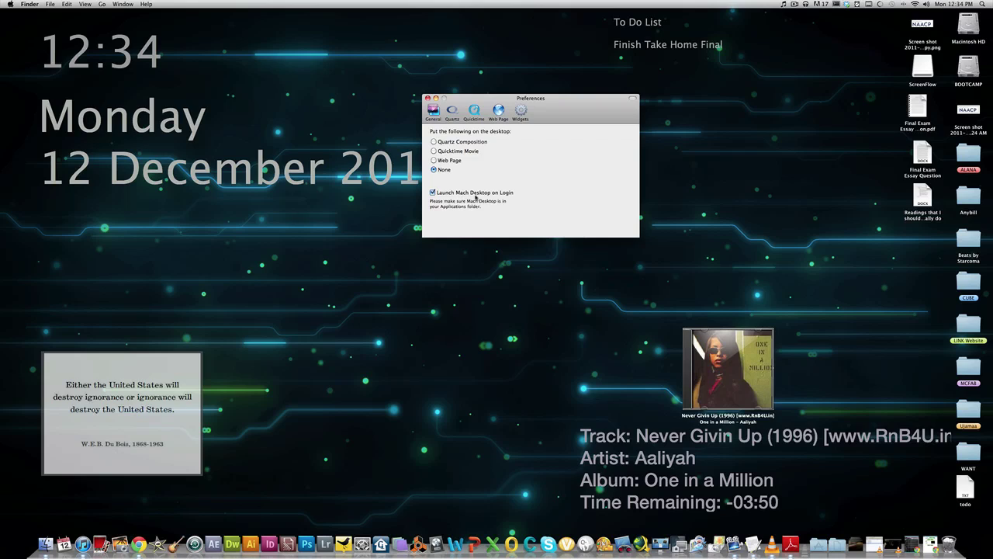
pyautogui.click(520, 113)
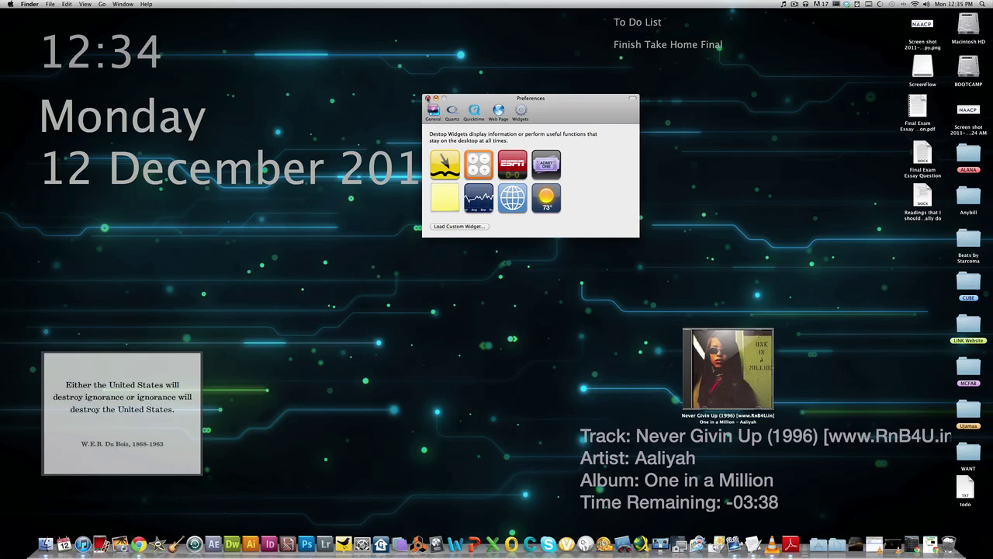
pyautogui.click(427, 99)
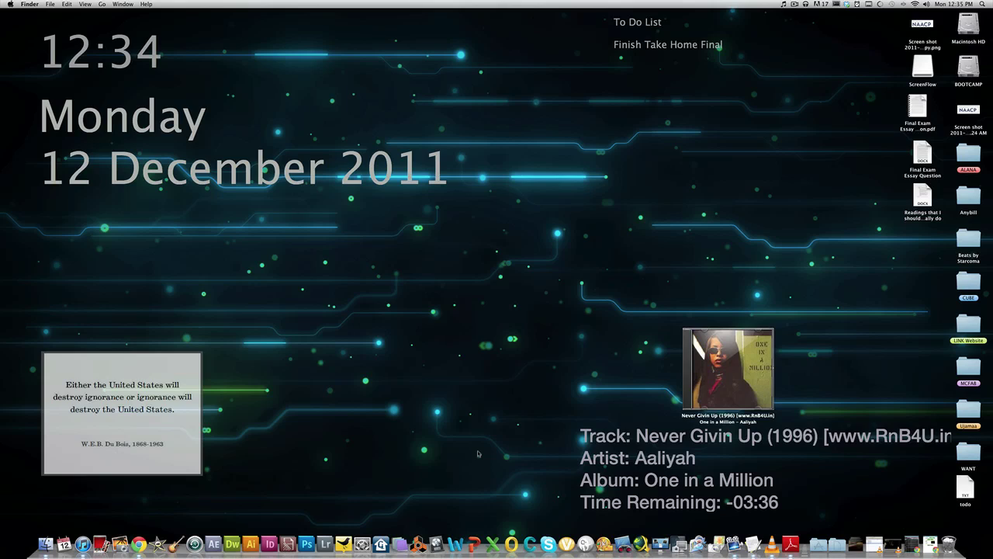
# - Open a new Chrome window and go to YouTube
pyautogui.rightClick(138, 544)
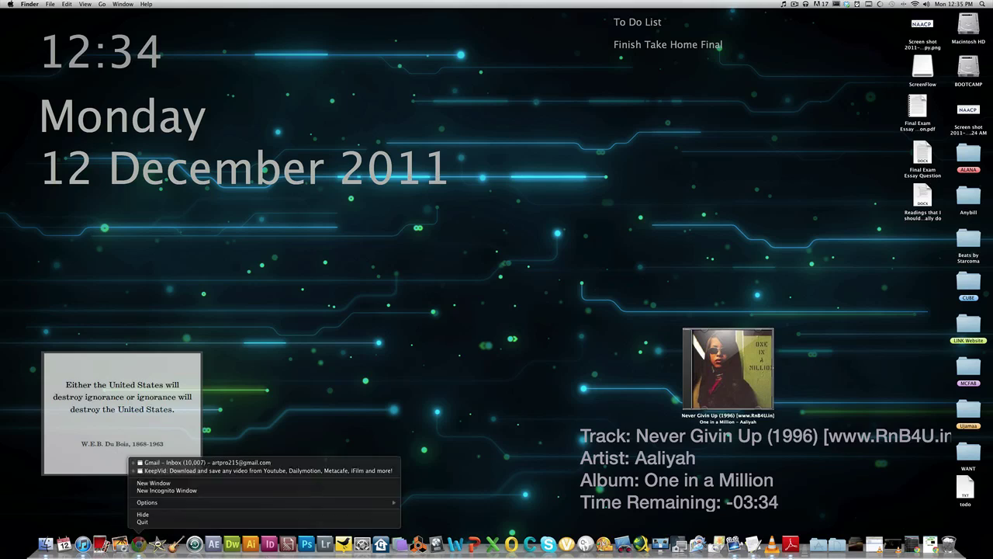
pyautogui.click(154, 483)
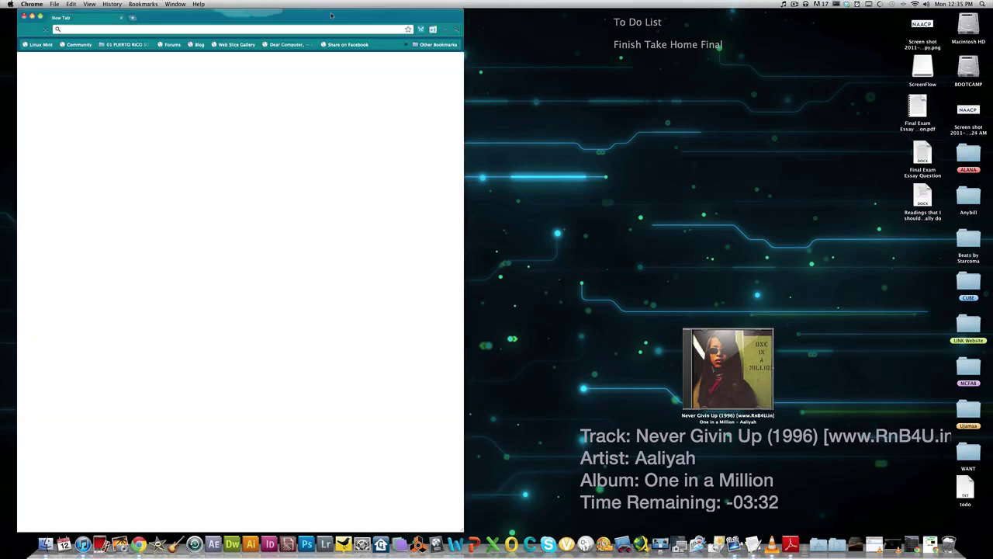
pyautogui.moveTo(331, 15); pyautogui.dragTo(616, 15)
pyautogui.write('youtube.com')
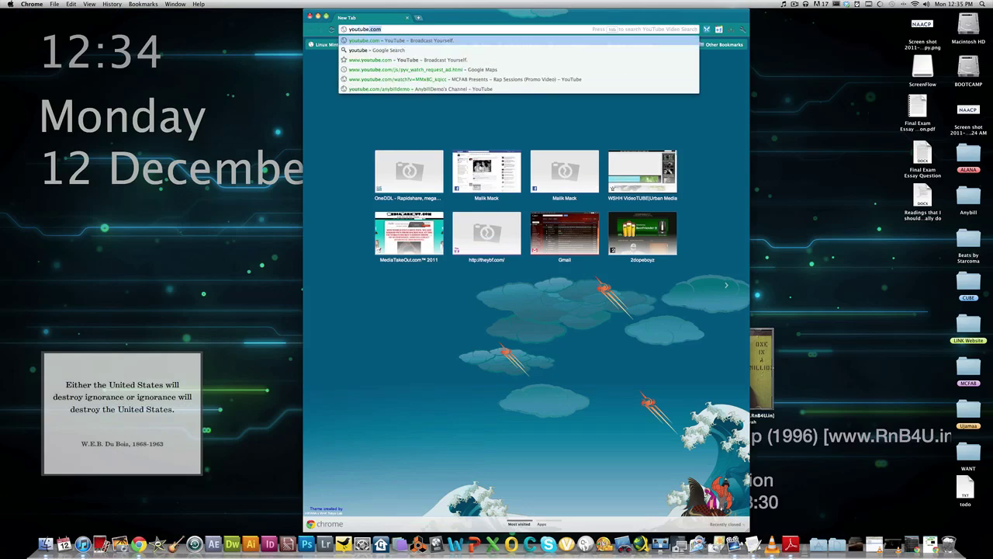
pyautogui.press('Return')
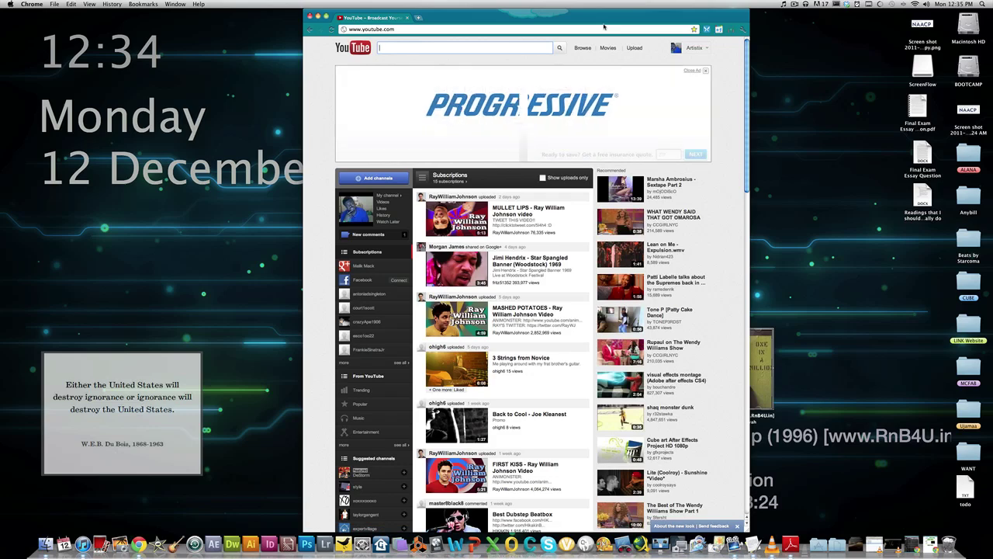
# - Search 'Daily Math True 2 Life', open the True 2 Life Music video and mute it
pyautogui.write('Da')
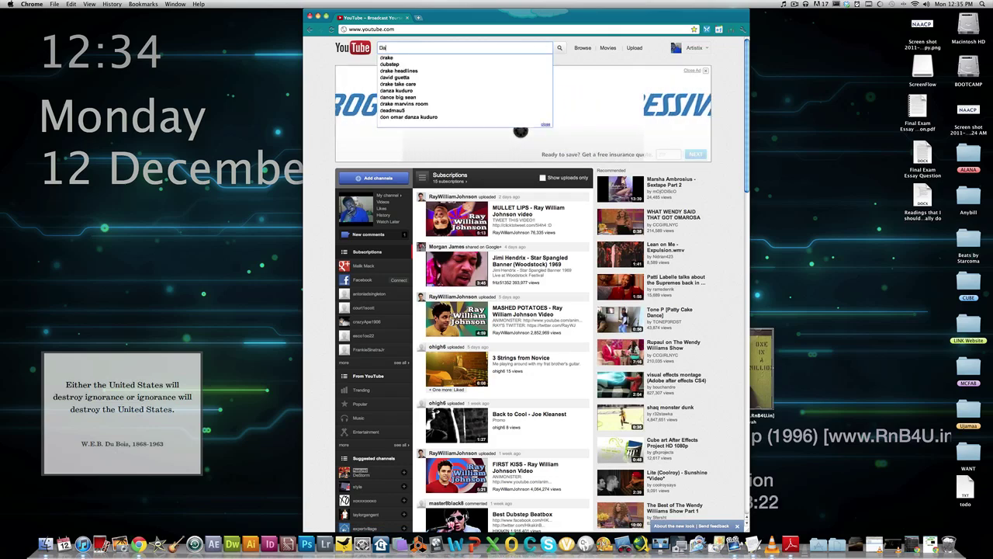
pyautogui.write('il')
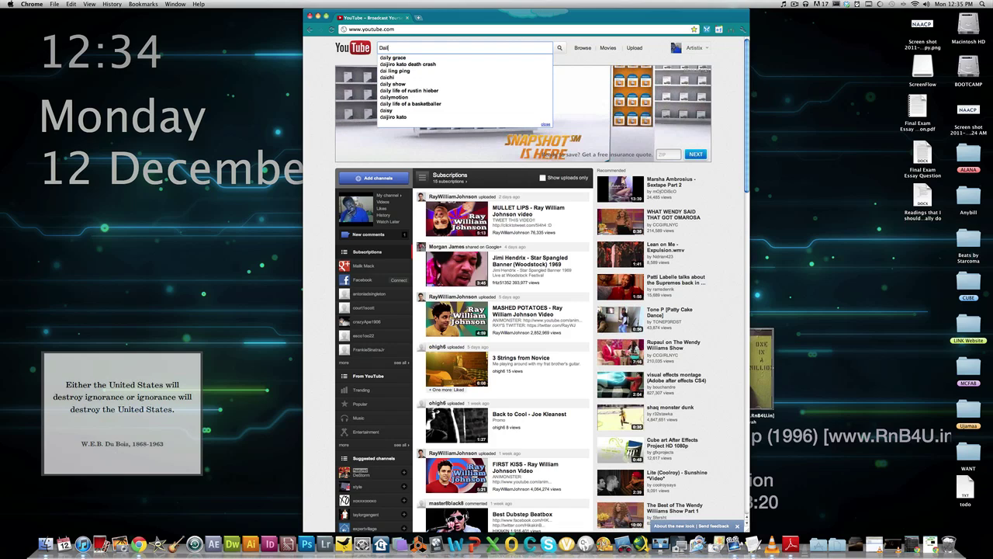
pyautogui.write('y Math')
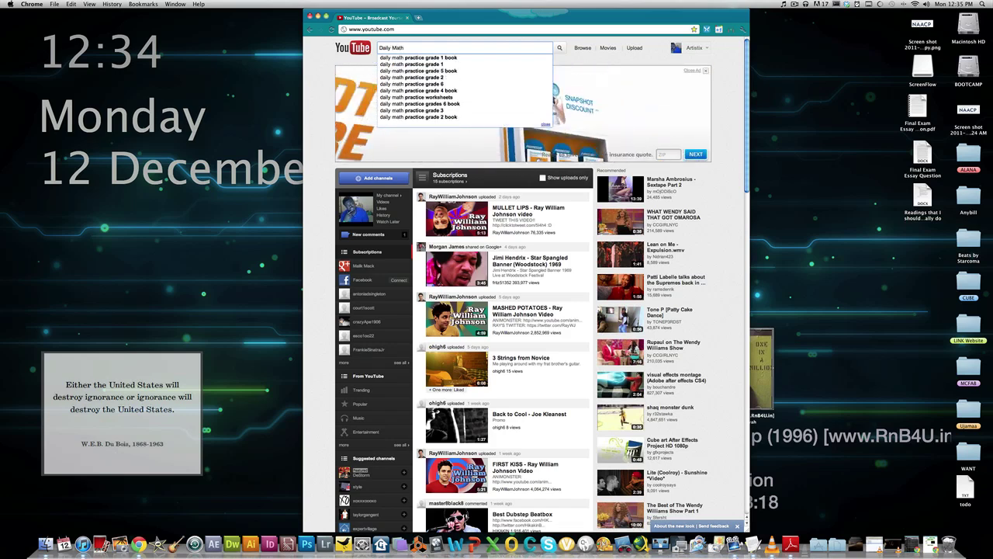
pyautogui.write(' True 2')
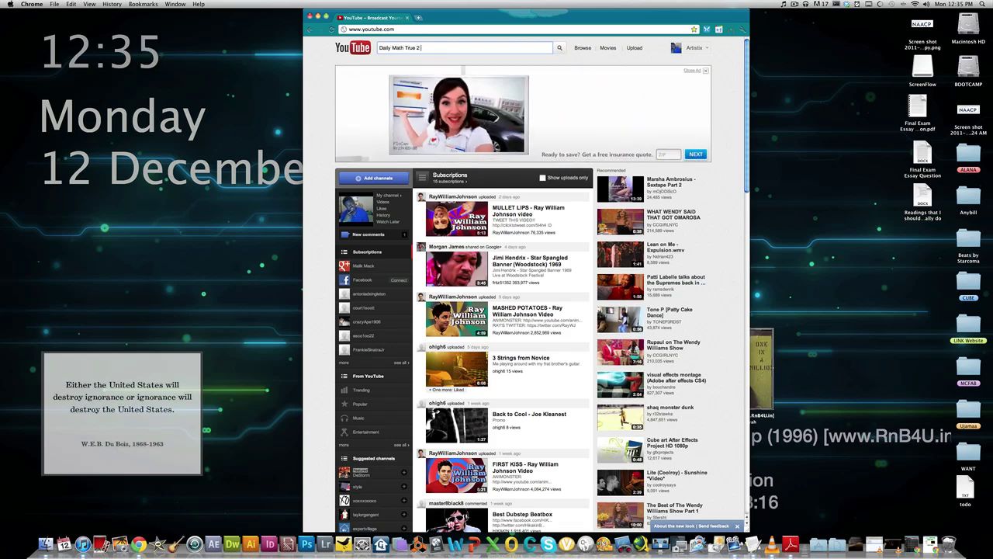
pyautogui.write(' Life')
pyautogui.press('Return')
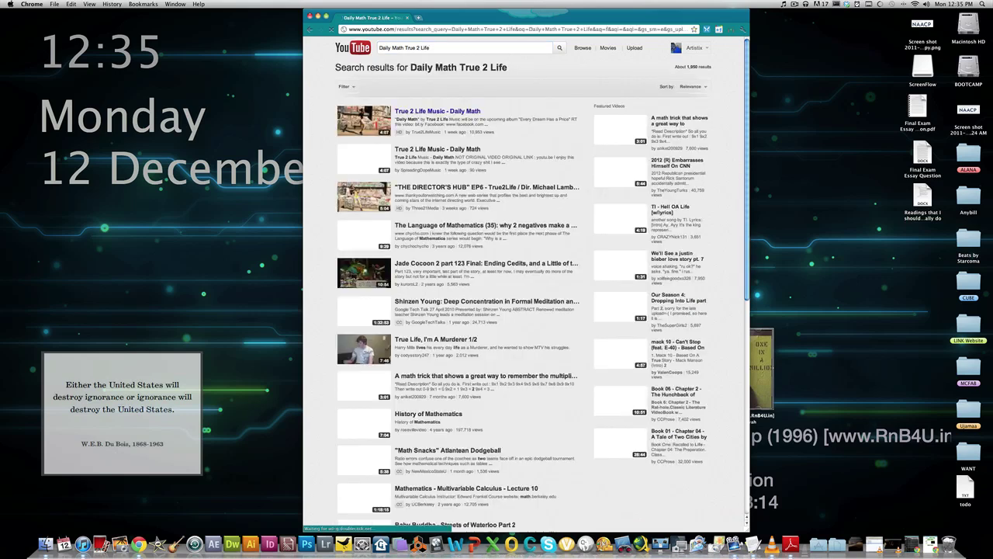
pyautogui.click(471, 114)
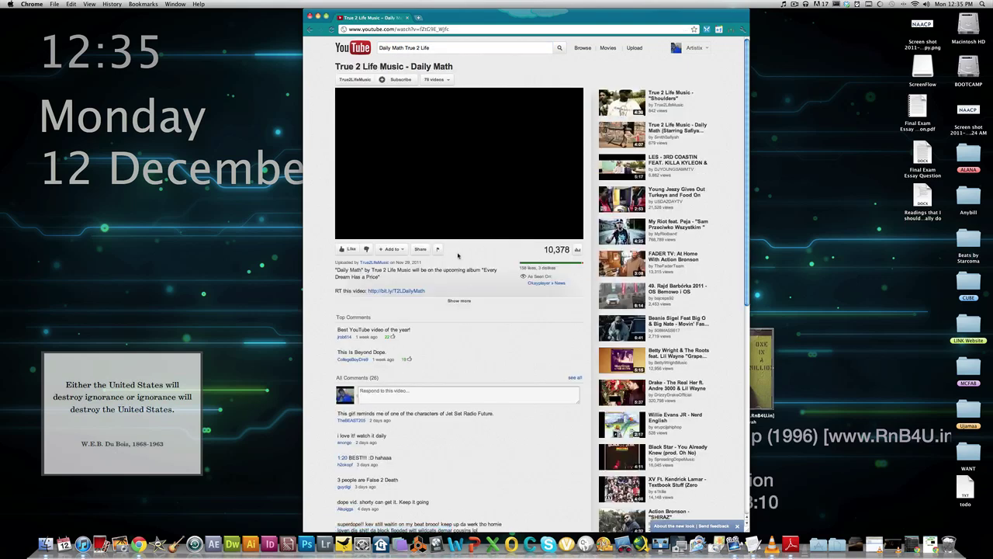
pyautogui.press('XF86AudioMute')
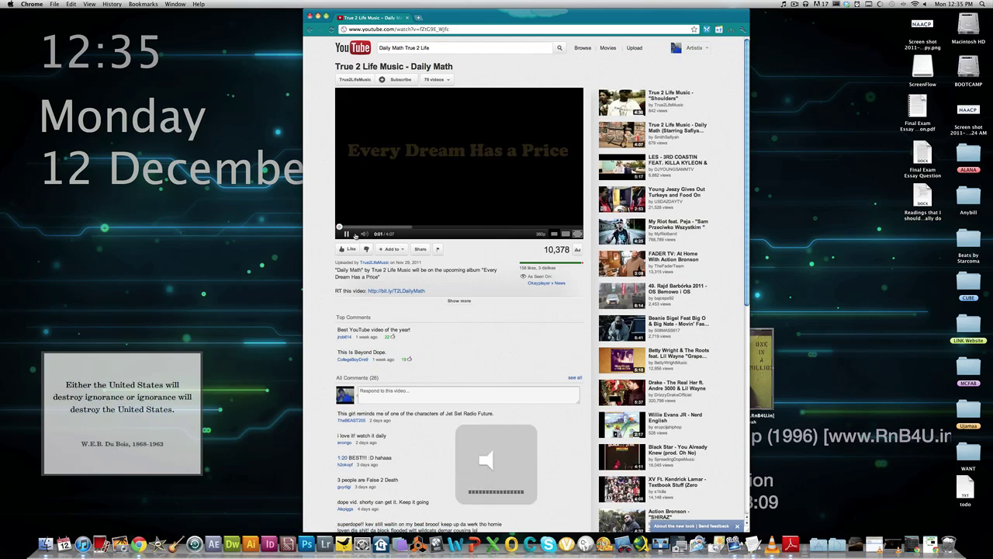
# - Cut the Daily Math video's URL from the address bar
pyautogui.click(440, 29)
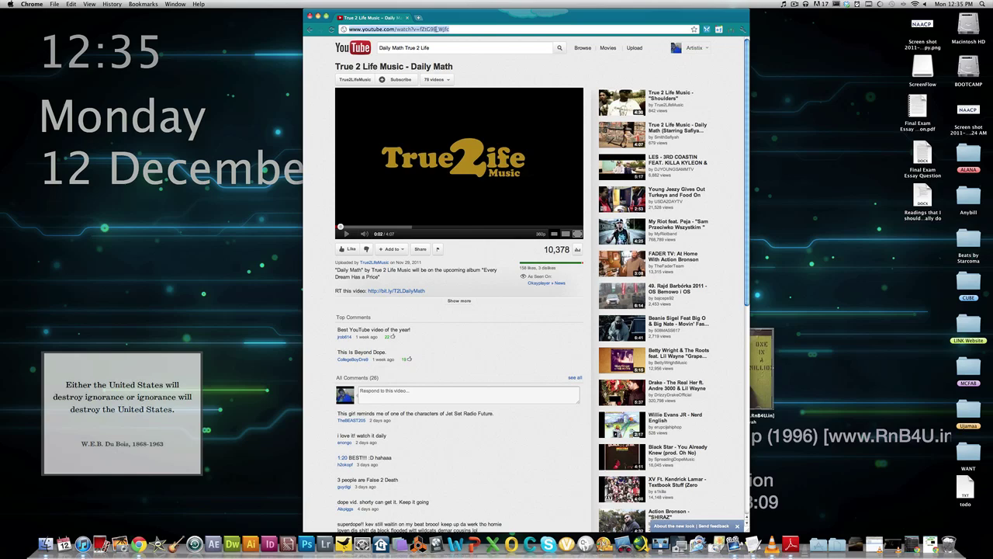
pyautogui.rightClick(440, 29)
pyautogui.click(454, 32)
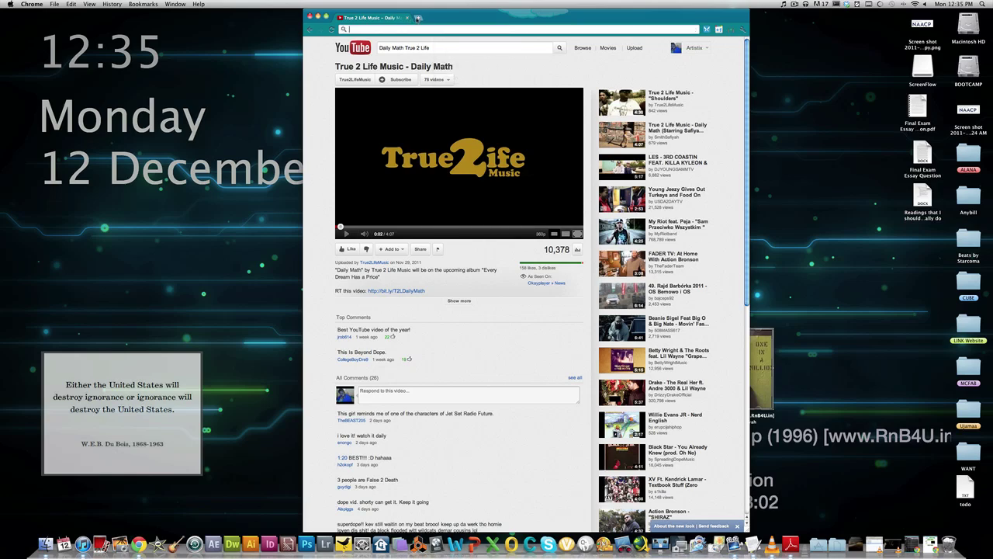
# - Open keepvid.com in a new Chrome tab
pyautogui.click(418, 17)
pyautogui.write('keepvid.com')
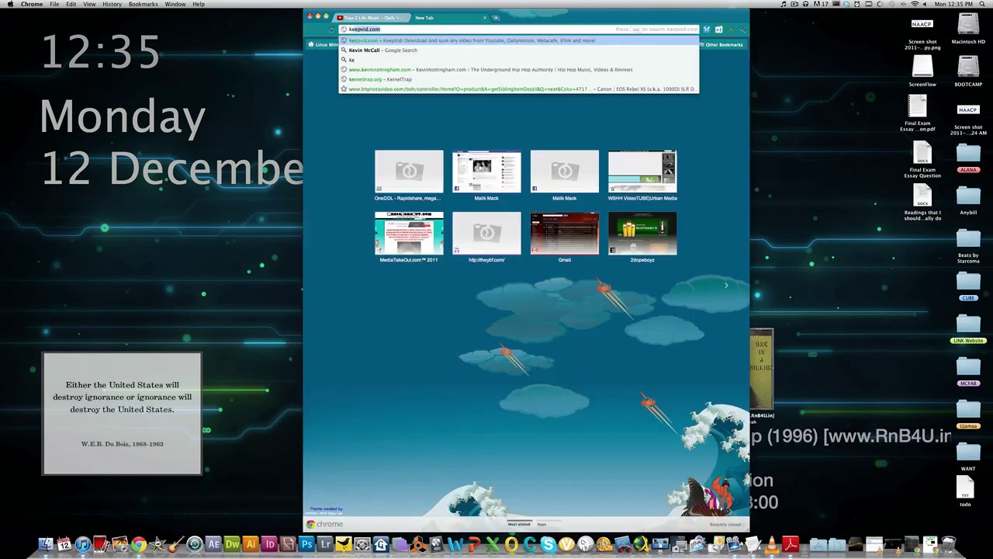
pyautogui.press('Return')
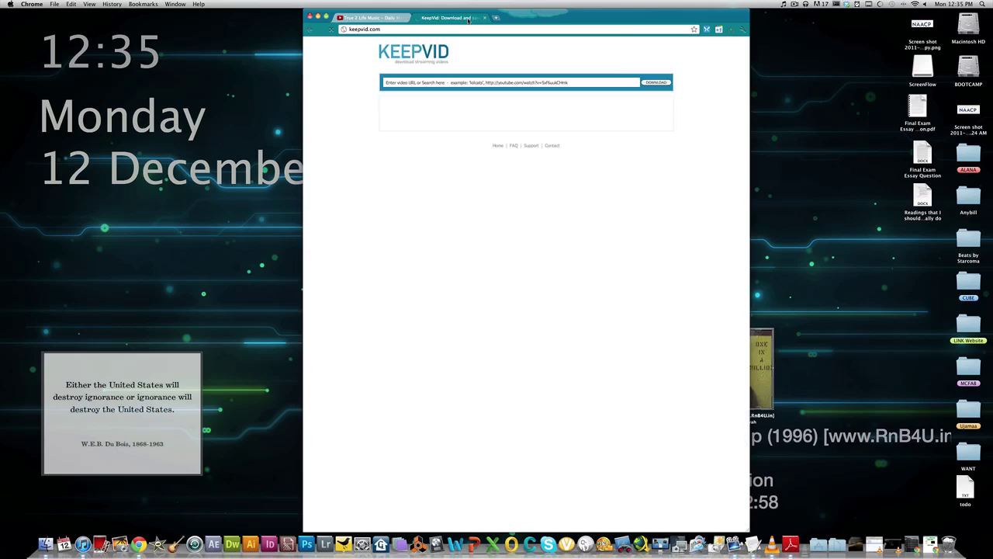
# - Paste the Daily Math URL, run Java once to list download links, then close Chrome
pyautogui.rightClick(413, 82)
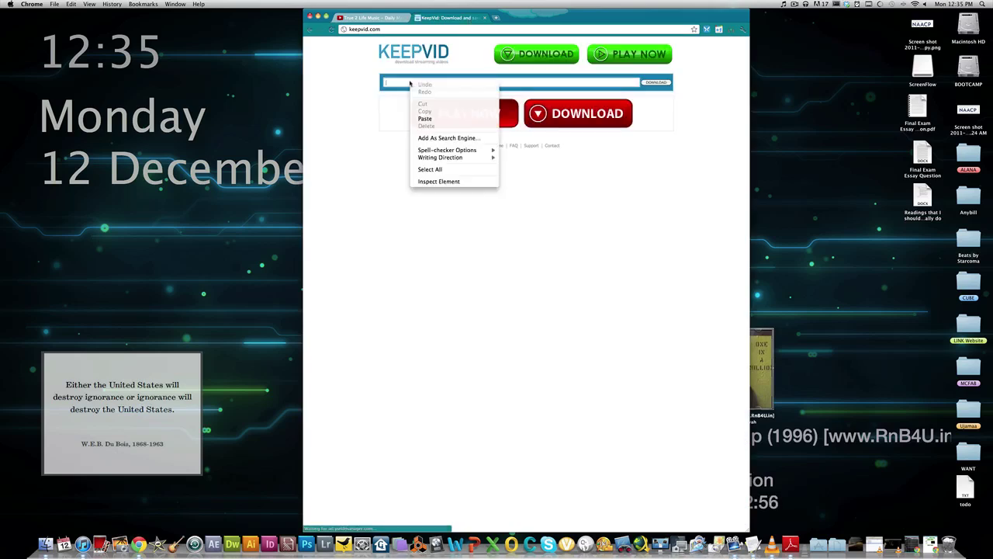
pyautogui.click(436, 116)
pyautogui.press('Return')
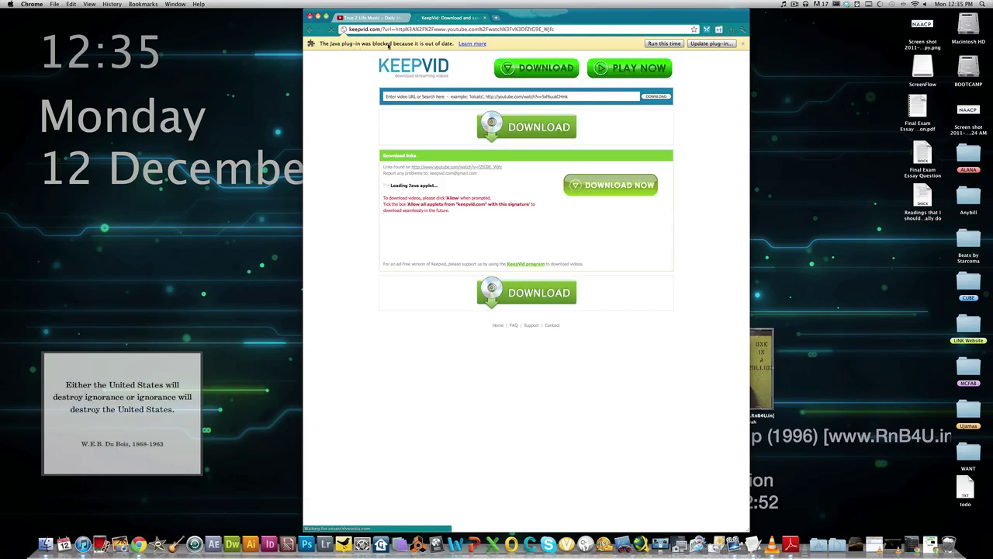
pyautogui.click(664, 44)
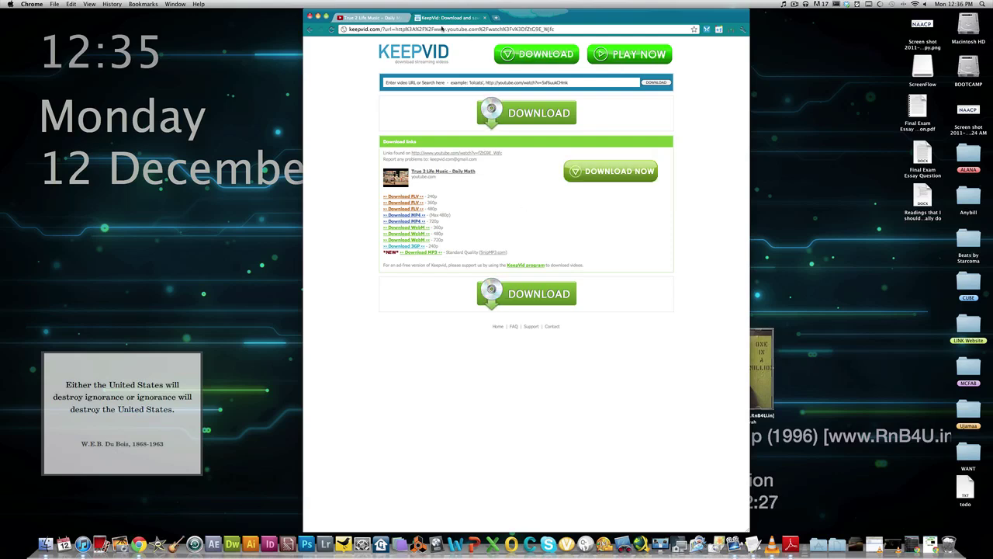
pyautogui.click(310, 16)
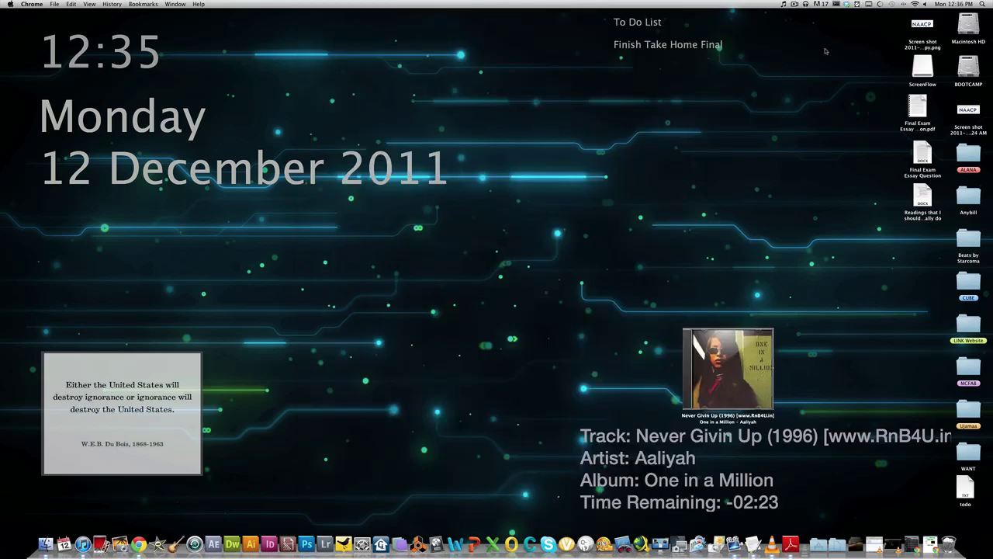
# - Open Mach Desktop preferences on the Quicktime movie tab
pyautogui.click(868, 4)
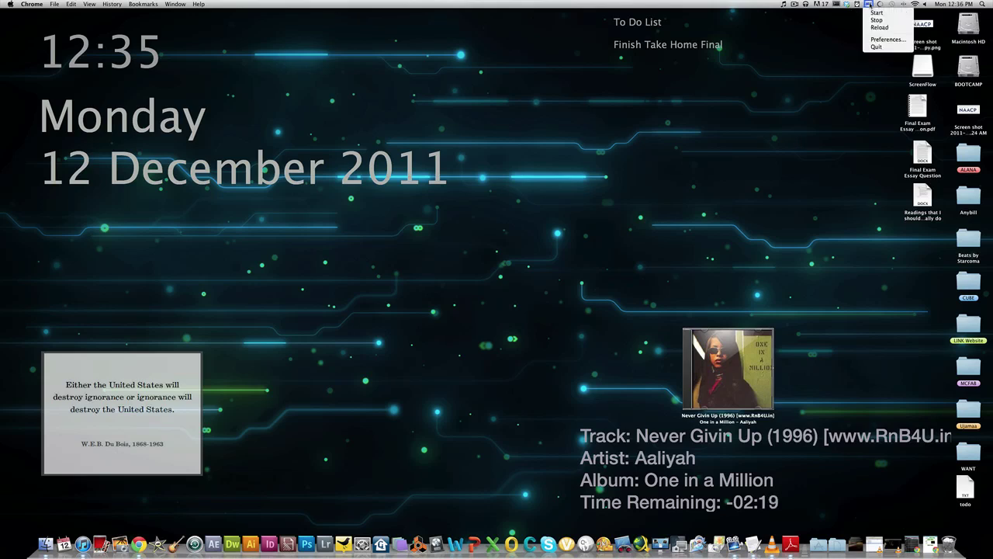
pyautogui.click(885, 39)
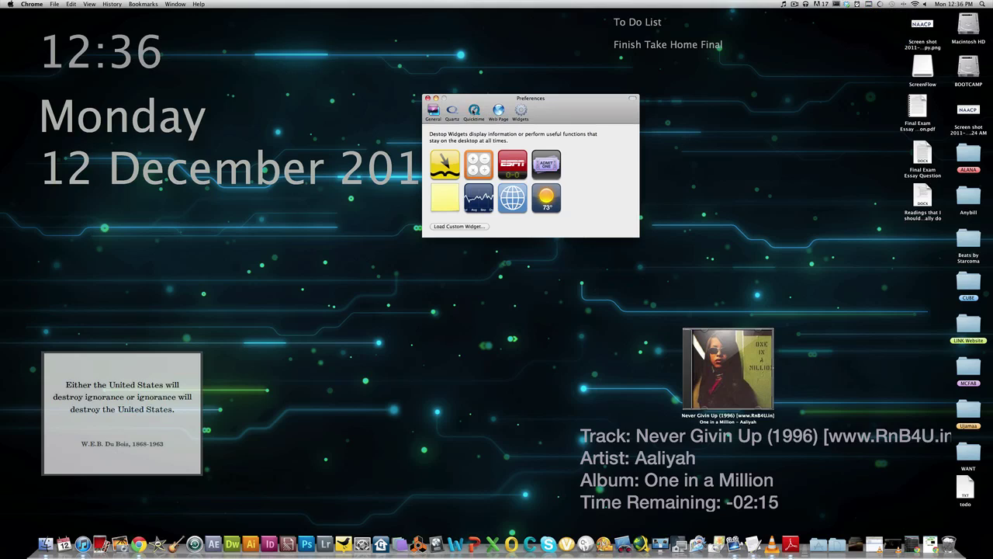
pyautogui.click(474, 112)
pyautogui.moveTo(589, 104); pyautogui.dragTo(501, 107)
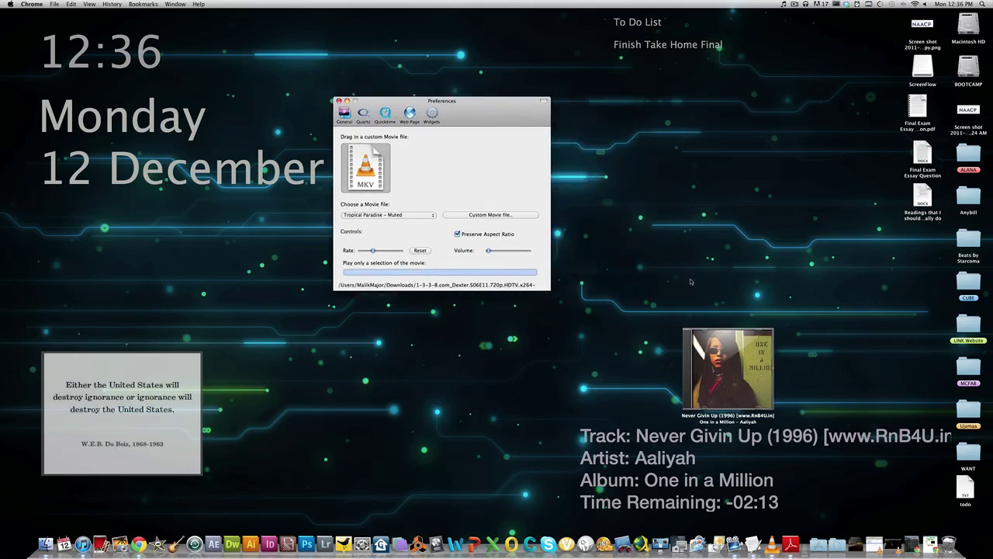
# - Try dropping a downloaded movie from Downloads, then switch to the General desktop settings
pyautogui.click(855, 544)
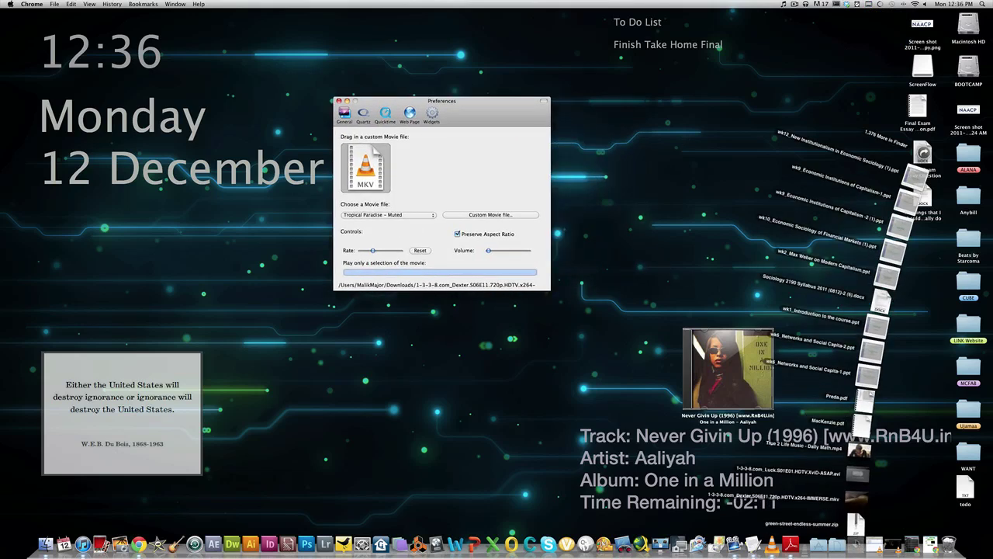
pyautogui.moveTo(856, 497); pyautogui.dragTo(607, 409)
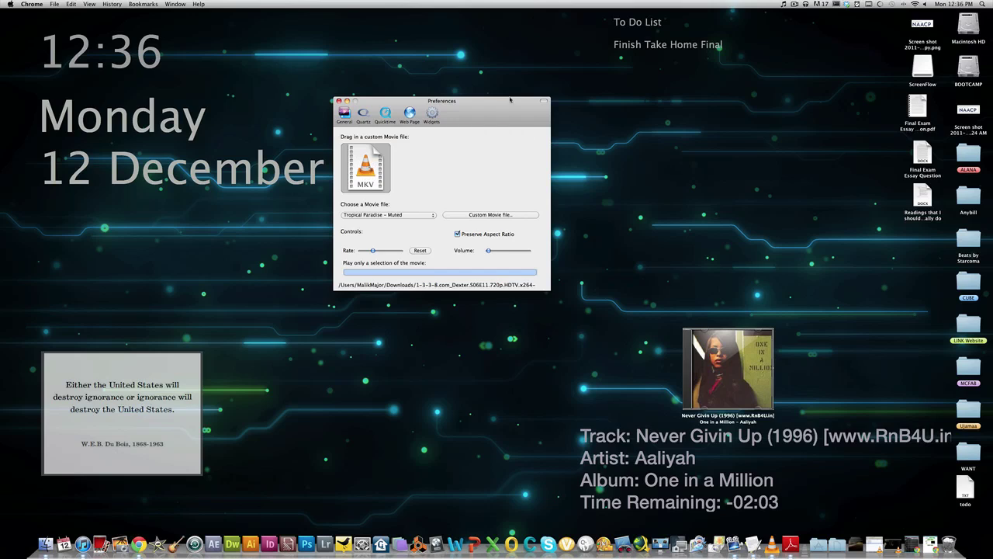
pyautogui.moveTo(510, 99); pyautogui.dragTo(342, 87)
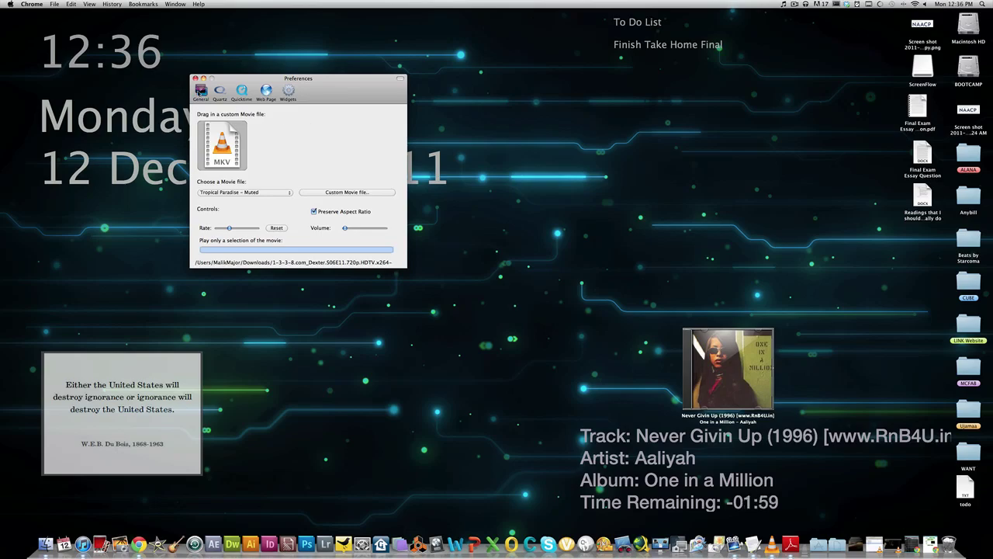
pyautogui.click(200, 91)
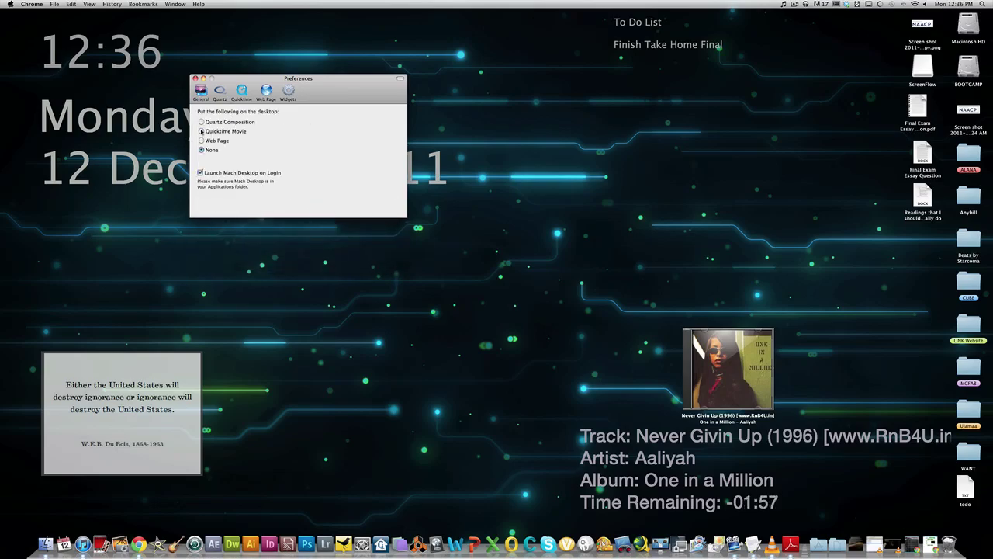
# - Choose Quicktime Movie and drop 'True 2 Life Music - Daily Math.mp4' onto the movie well
pyautogui.click(201, 131)
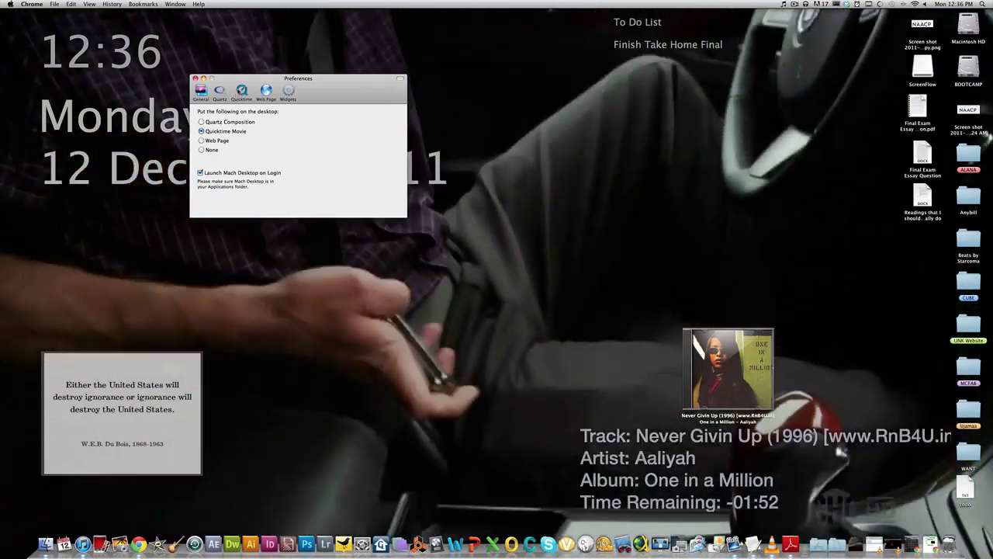
pyautogui.click(241, 93)
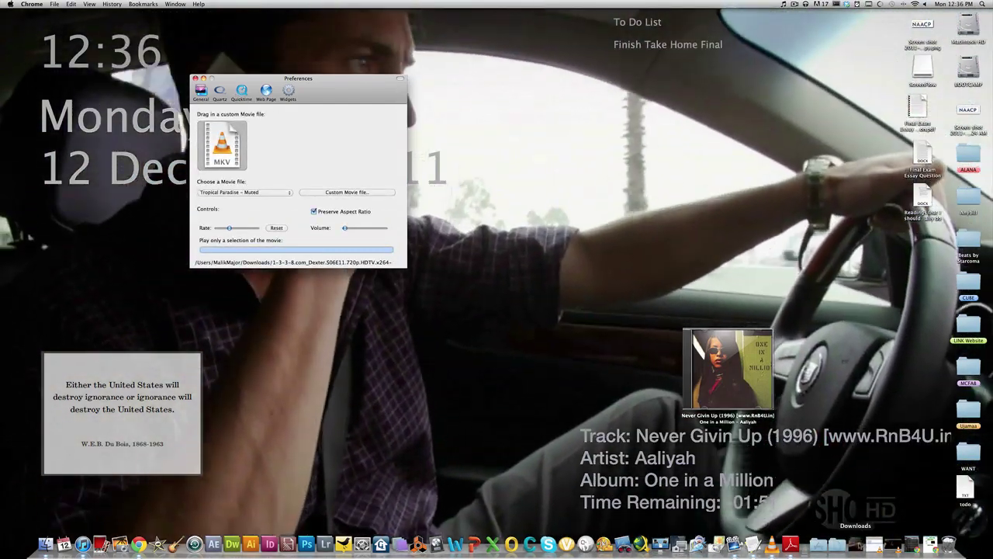
pyautogui.click(855, 544)
pyautogui.moveTo(893, 233); pyautogui.dragTo(206, 160)
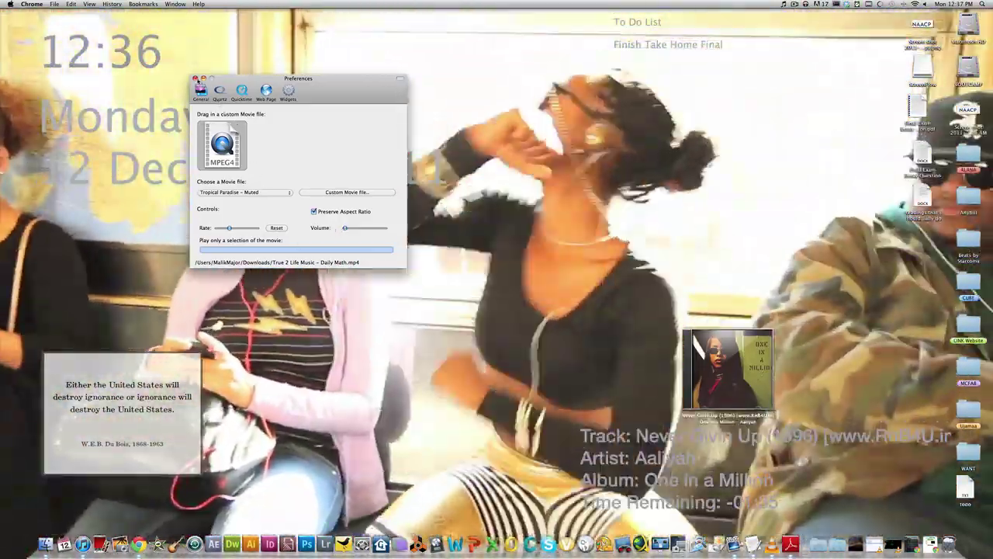
# - Close the Mach Desktop Preferences window
pyautogui.click(194, 78)
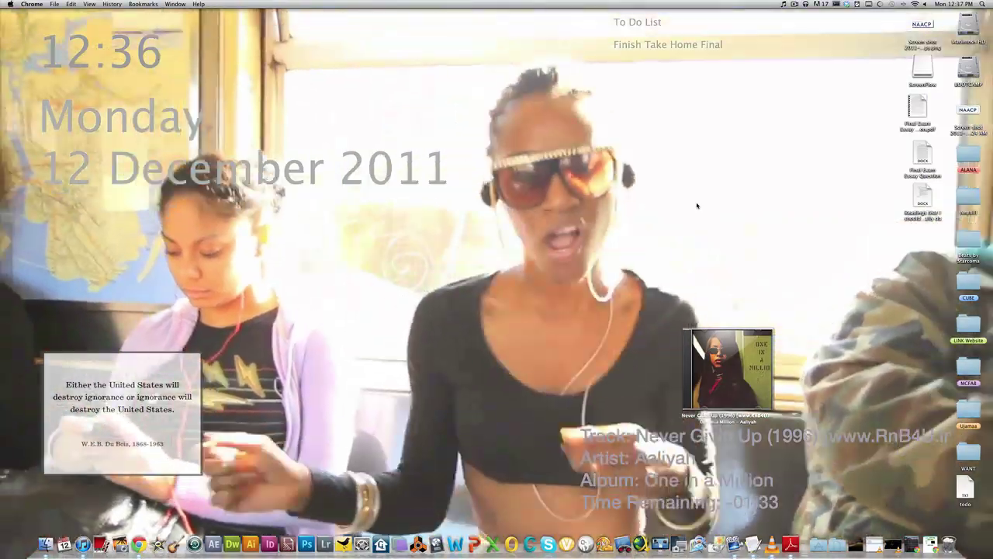